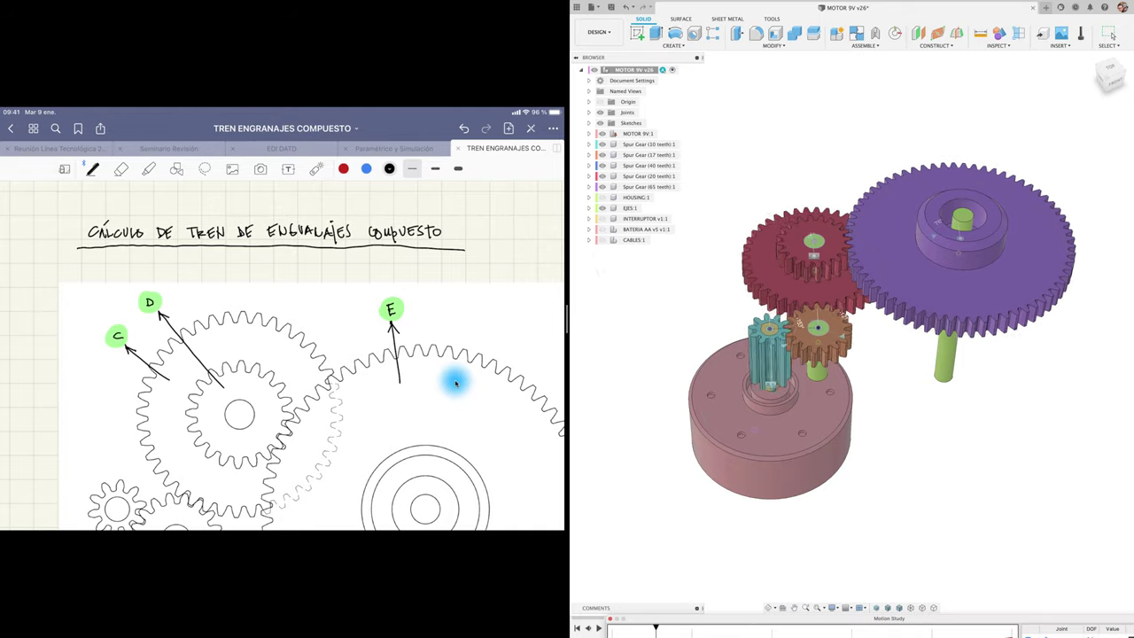
Step: Scroll the page up to the gear table, then back down to the working area below it
scroll(746, 271, up, 5)
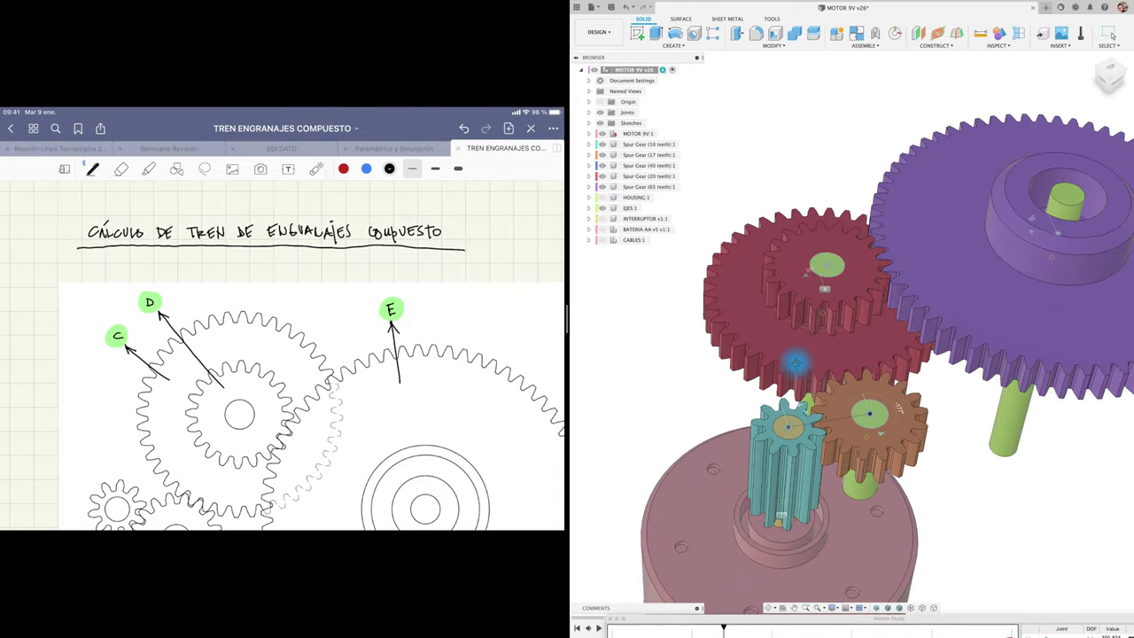
middle_drag(796, 363, 800, 276)
scroll(798, 284, up, 3)
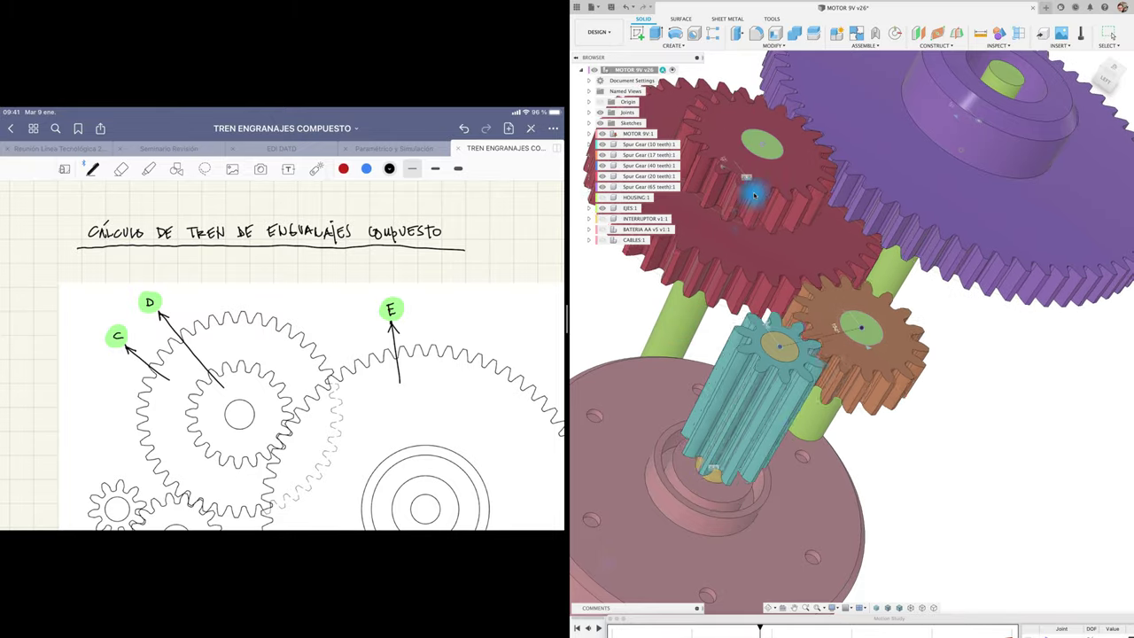
scroll(736, 235, down, 2)
scroll(736, 251, down, 1)
scroll(738, 255, down, 2)
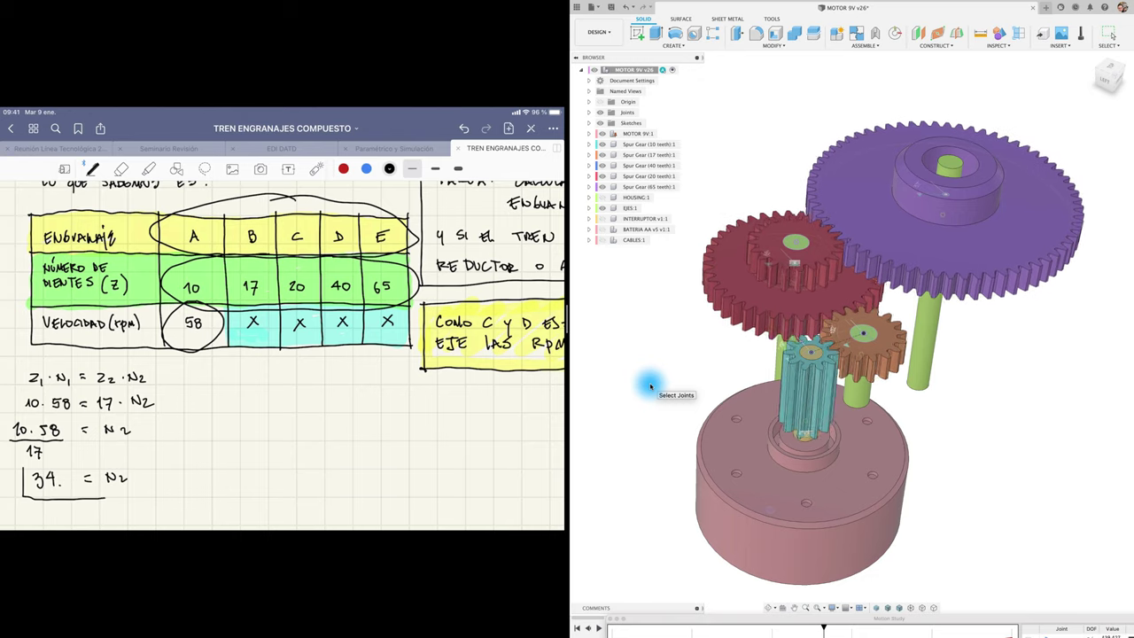
Step: Box the 34 = N2 result and draw arrows down from gears B and C
mouse_move(23, 470)
mouse_down()
mouse_move(135, 466)
mouse_move(25, 464)
mouse_up()
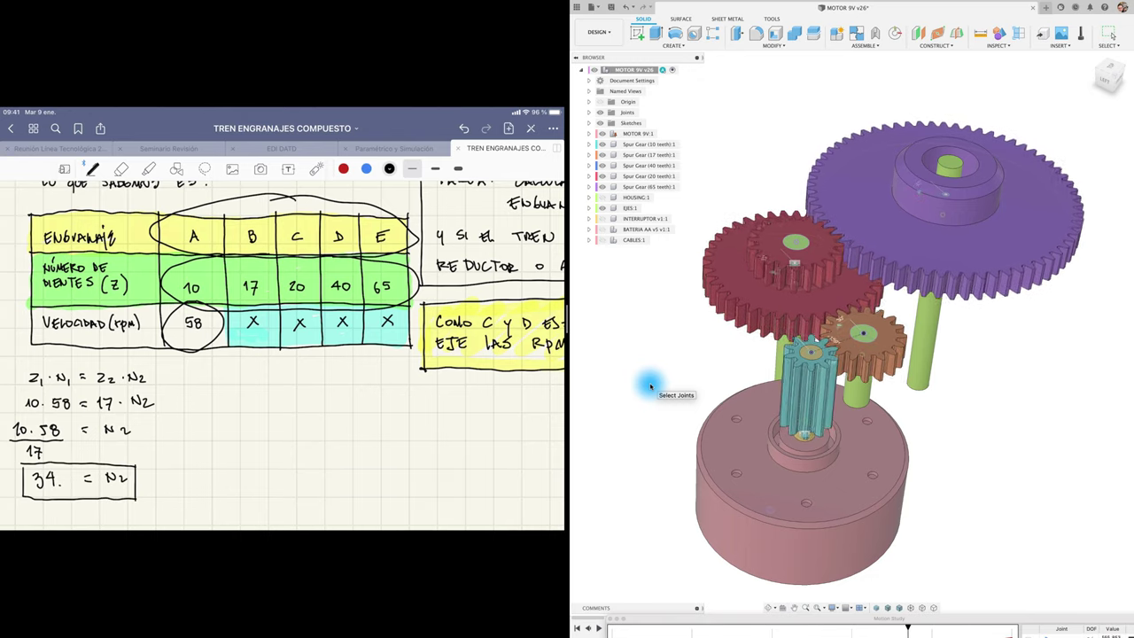
mouse_move(245, 333)
mouse_down()
mouse_move(230, 380)
mouse_move(247, 374)
mouse_up()
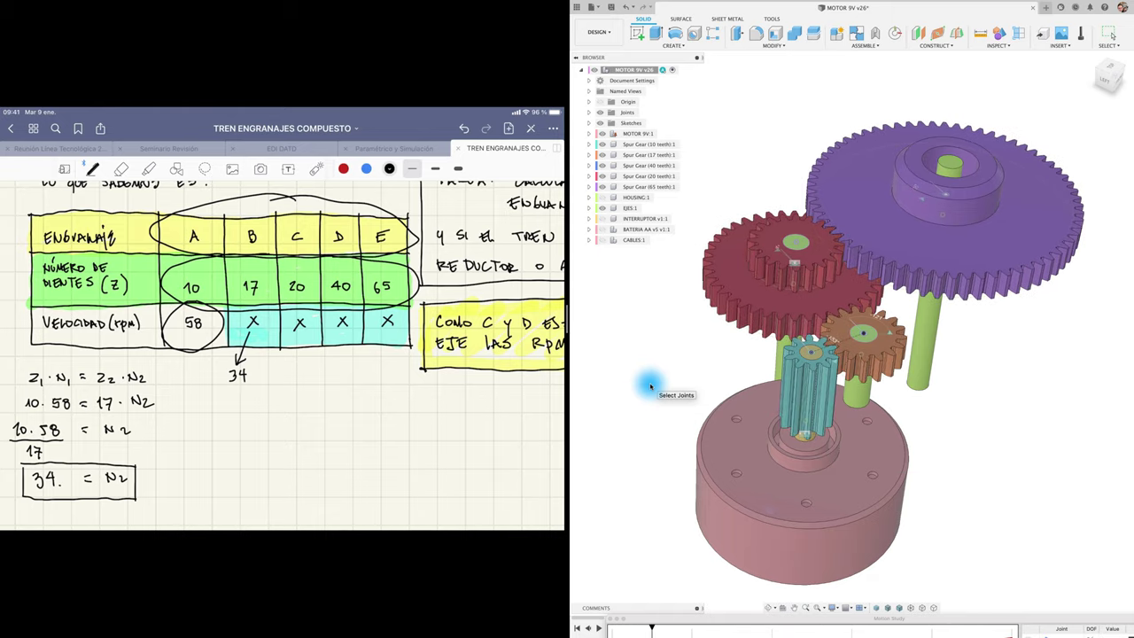
mouse_move(297, 333)
mouse_down()
mouse_move(293, 363)
mouse_move(300, 355)
mouse_up()
Step: Handwrite Z2·N2 = Z3·N3 and the substituted line 17·34 = 20·N3 for gear C
mouse_move(189, 398)
mouse_down()
mouse_move(198, 408)
mouse_move(260, 400)
mouse_up()
drag(266, 398, 287, 407)
drag(302, 398, 311, 407)
drag(311, 407, 312, 397)
drag(315, 406, 319, 417)
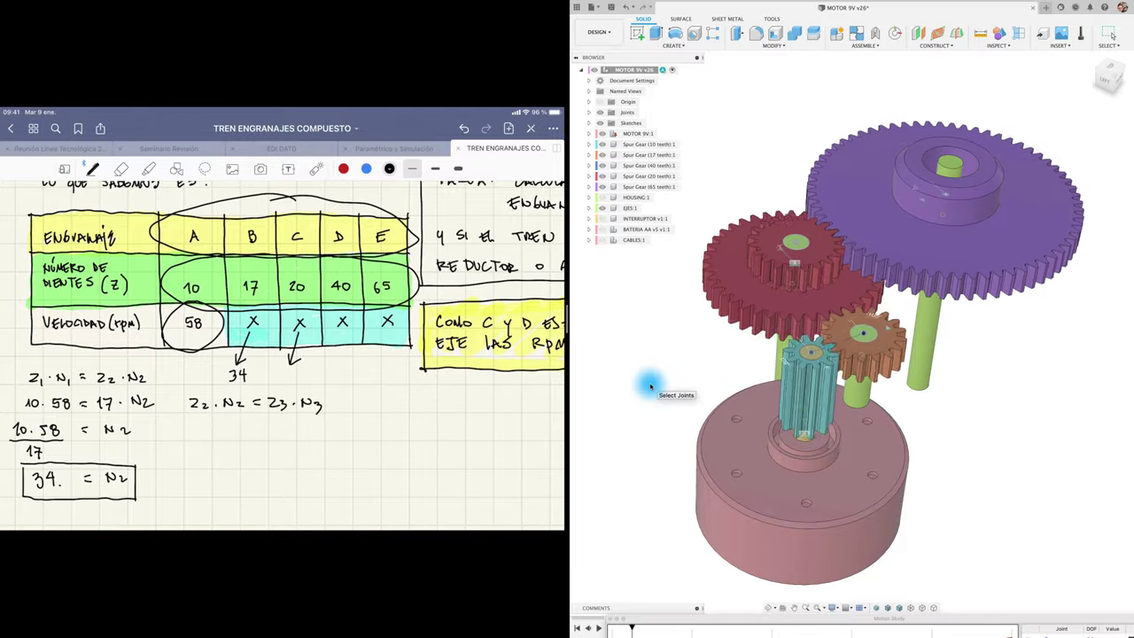
drag(190, 424, 189, 440)
mouse_move(194, 424)
mouse_down()
mouse_move(196, 439)
mouse_move(237, 431)
mouse_up()
mouse_move(233, 423)
mouse_down()
mouse_move(233, 437)
mouse_move(251, 432)
mouse_up()
drag(264, 424, 273, 436)
drag(279, 424, 313, 425)
drag(316, 429, 319, 439)
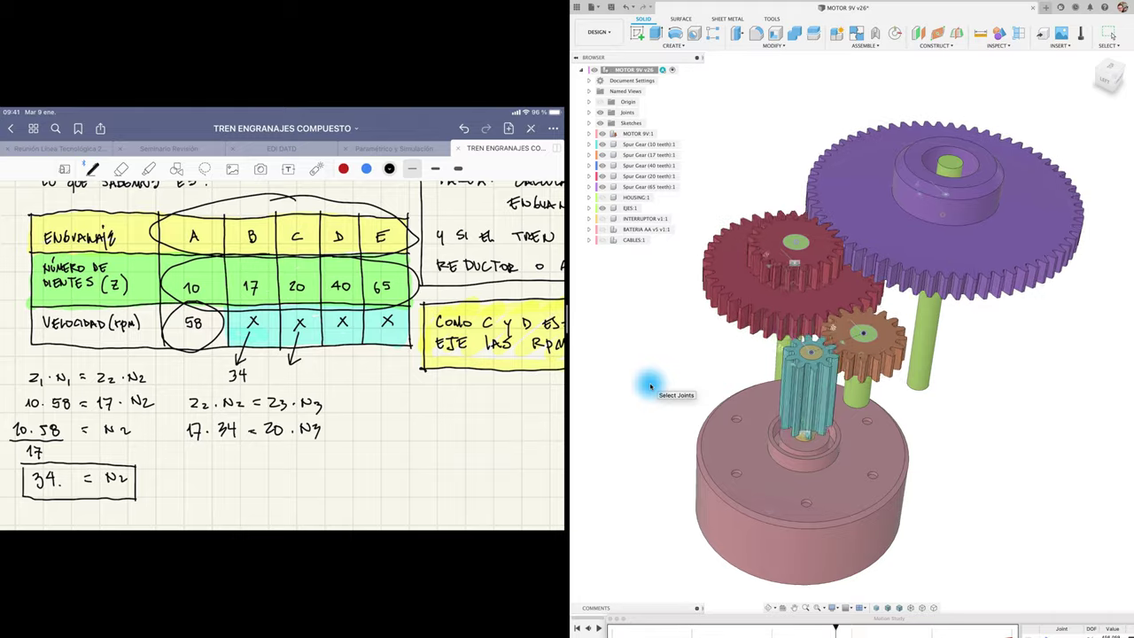
Step: Write the result 29 = N3, box it, and note 29 under gear C's arrow
drag(253, 455, 263, 454)
drag(254, 460, 263, 460)
mouse_move(274, 462)
mouse_down()
mouse_move(284, 452)
mouse_move(291, 465)
mouse_up()
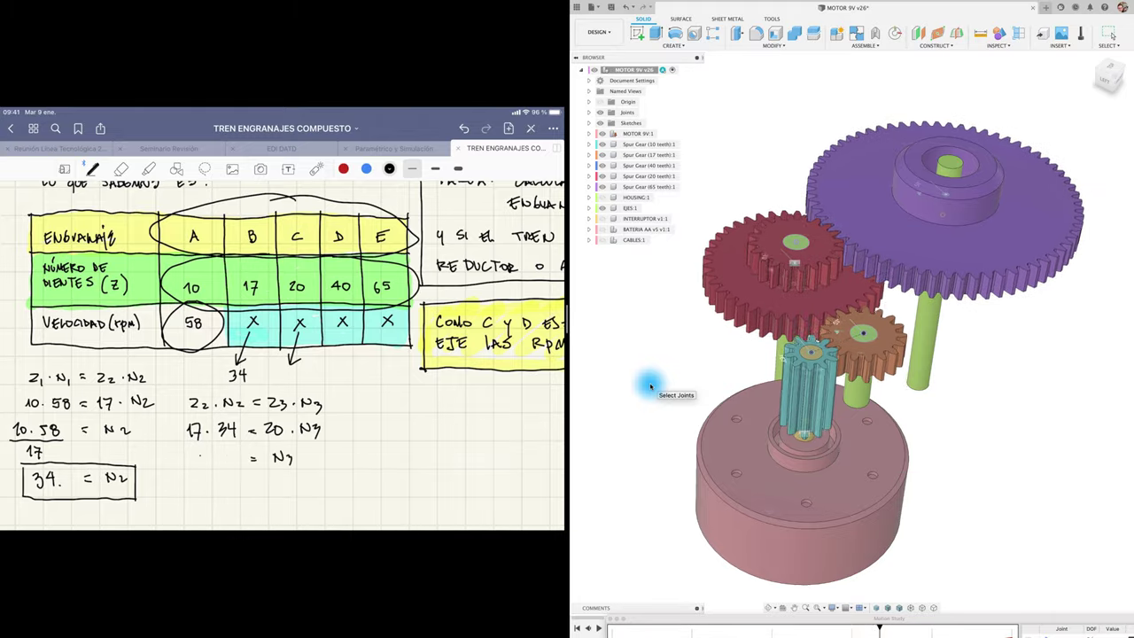
drag(190, 452, 202, 464)
drag(215, 454, 213, 466)
drag(183, 446, 299, 472)
drag(279, 370, 289, 380)
drag(297, 372, 295, 382)
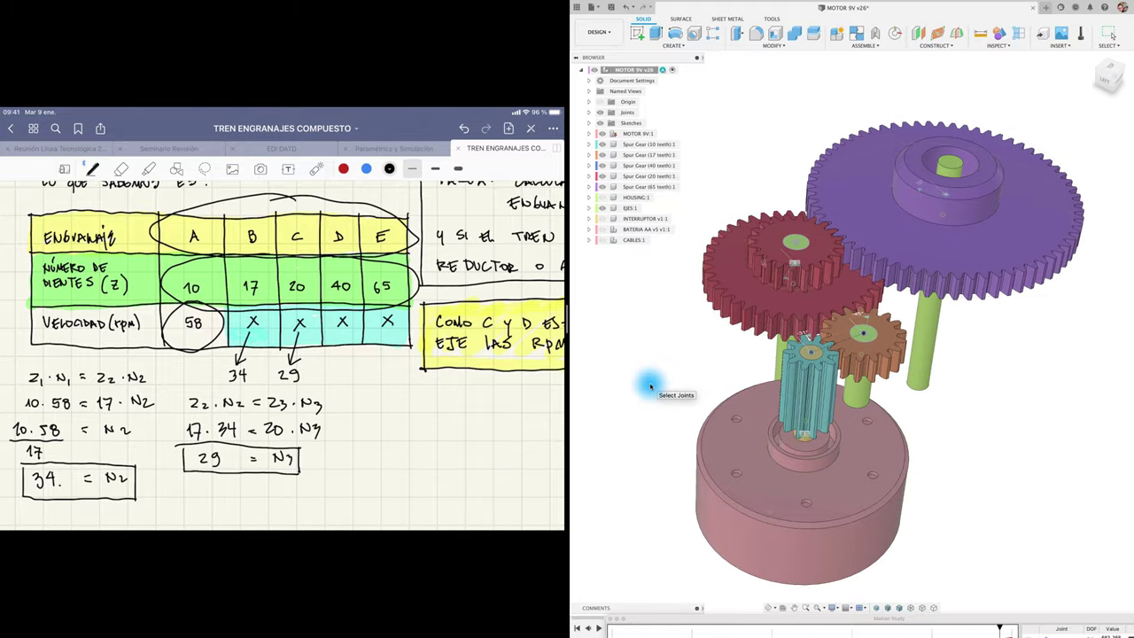
Step: Circle 'C y D' in the yellow note and draw an arrow down from gear D
ctrl+scroll(284, 354, down, 3)
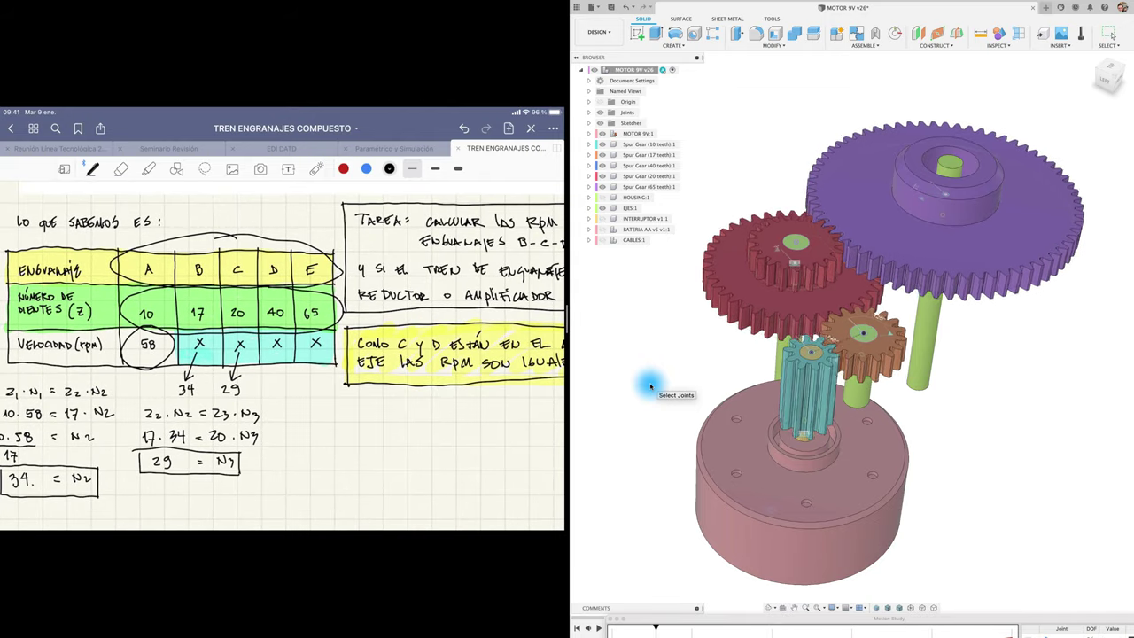
mouse_move(432, 327)
mouse_down()
mouse_move(418, 327)
mouse_move(399, 356)
mouse_move(439, 330)
mouse_up()
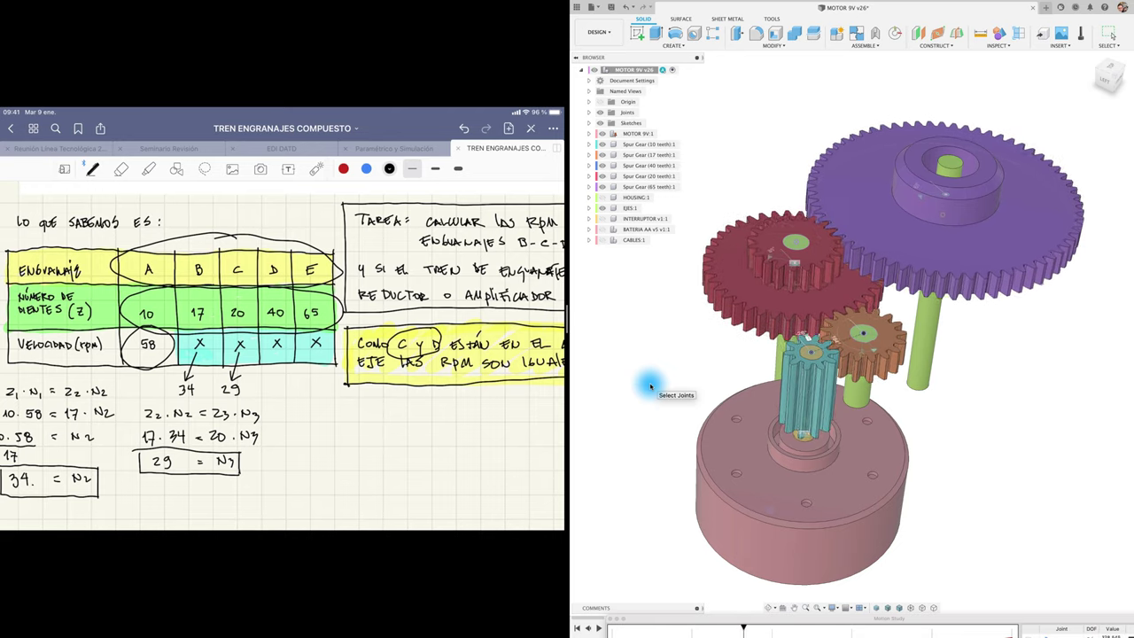
mouse_move(277, 352)
mouse_down()
mouse_move(276, 387)
mouse_move(280, 379)
mouse_up()
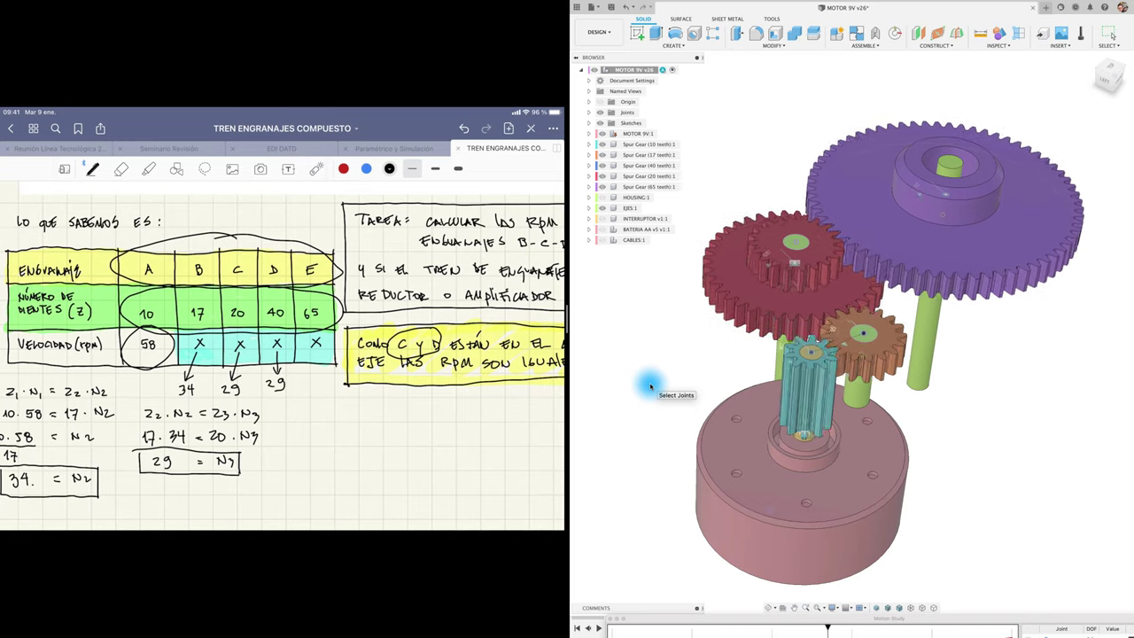
Step: Handwrite Z4·N4 = Z5·N5, substitute 40·29 = 65·N5, and solve 18 = N5
mouse_move(294, 411)
mouse_down()
mouse_move(309, 425)
mouse_move(330, 410)
mouse_move(342, 422)
mouse_move(429, 408)
mouse_move(433, 422)
mouse_up()
click(363, 417)
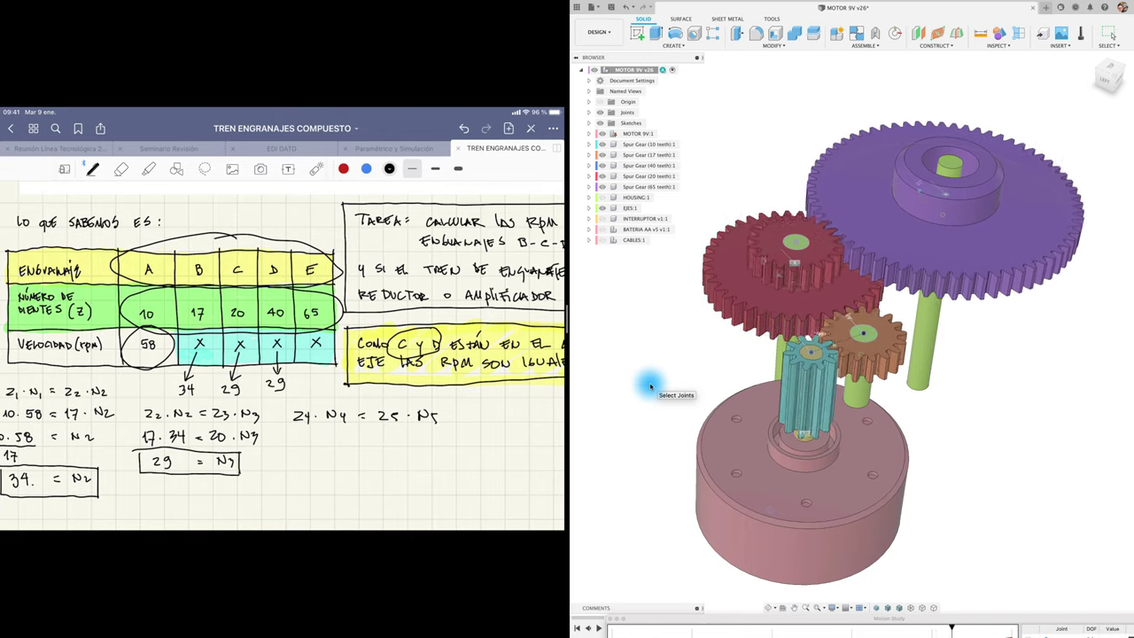
drag(293, 433, 297, 443)
click(317, 439)
mouse_move(311, 432)
mouse_down()
mouse_move(336, 444)
mouse_move(426, 436)
mouse_move(431, 448)
mouse_move(388, 457)
mouse_move(390, 472)
mouse_move(358, 459)
mouse_up()
click(410, 440)
drag(350, 466, 358, 465)
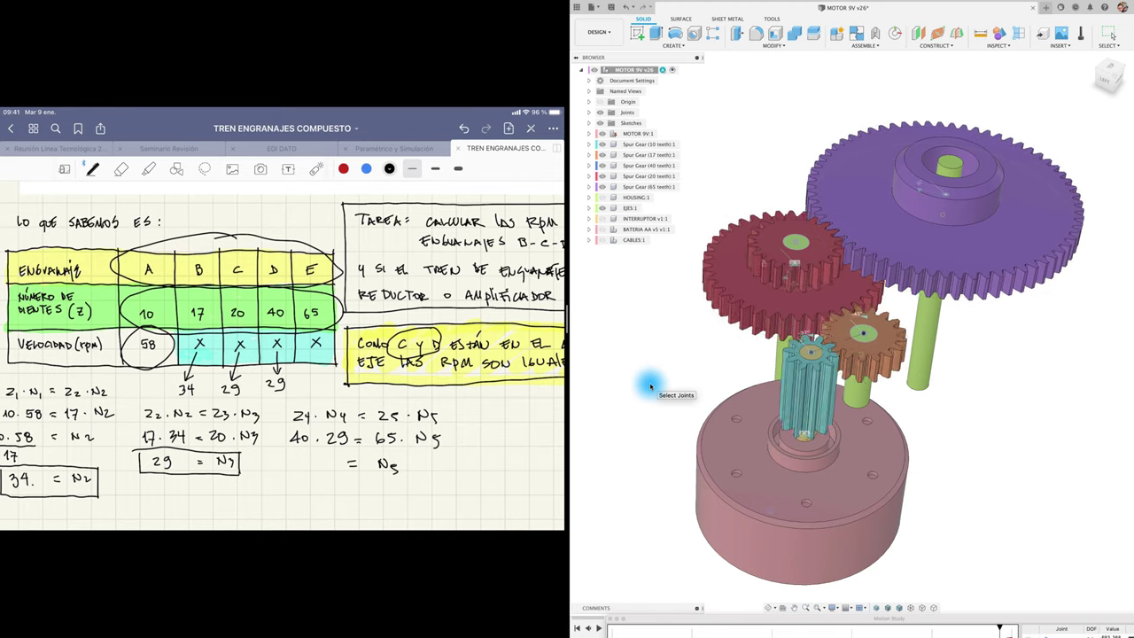
drag(302, 455, 302, 469)
mouse_move(315, 456)
mouse_down()
mouse_move(298, 475)
mouse_move(388, 476)
mouse_move(407, 450)
mouse_move(286, 452)
mouse_up()
Step: Write 18 under gear E's column, circle the 18 result, and write 18 at the right margin
ctrl+scroll(283, 355, down, 3)
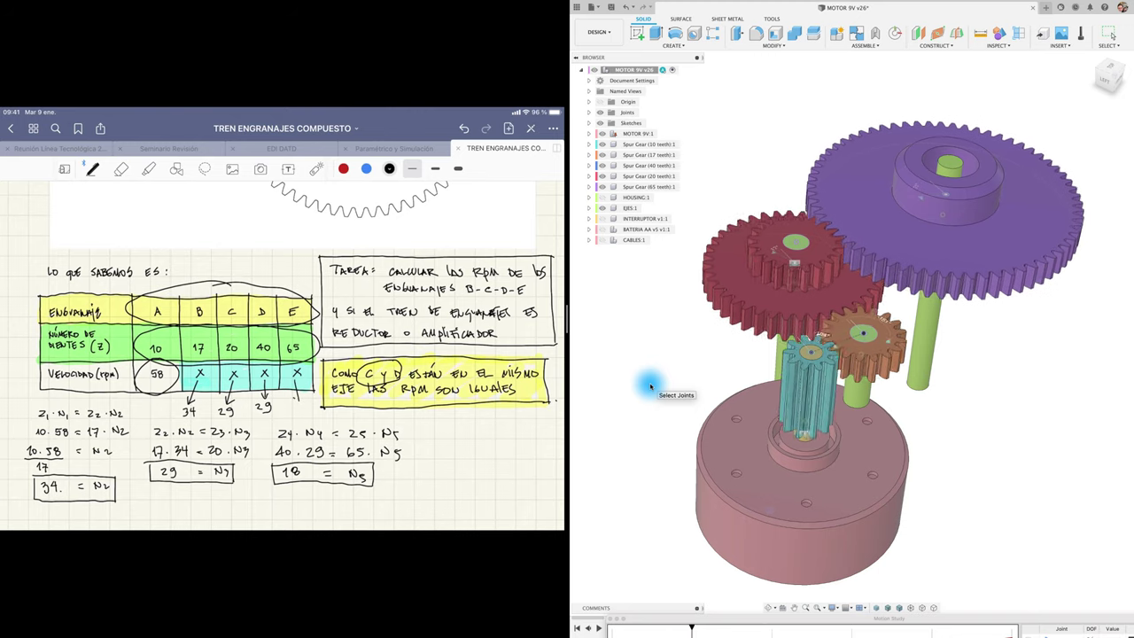
drag(297, 404, 297, 414)
drag(304, 405, 304, 406)
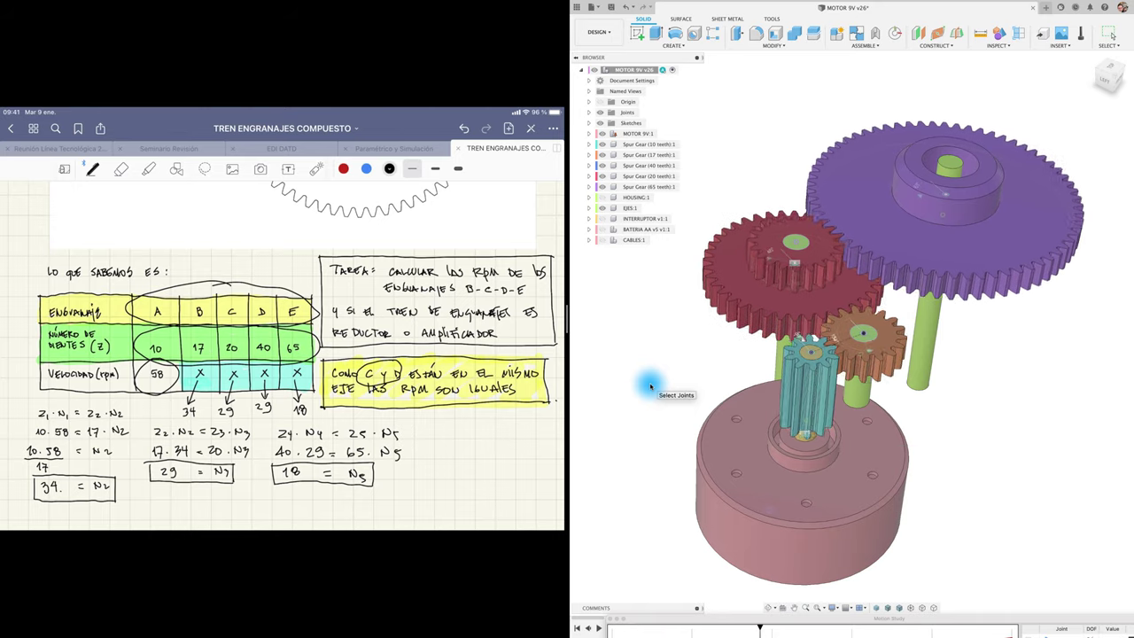
scroll(283, 354, down, 1)
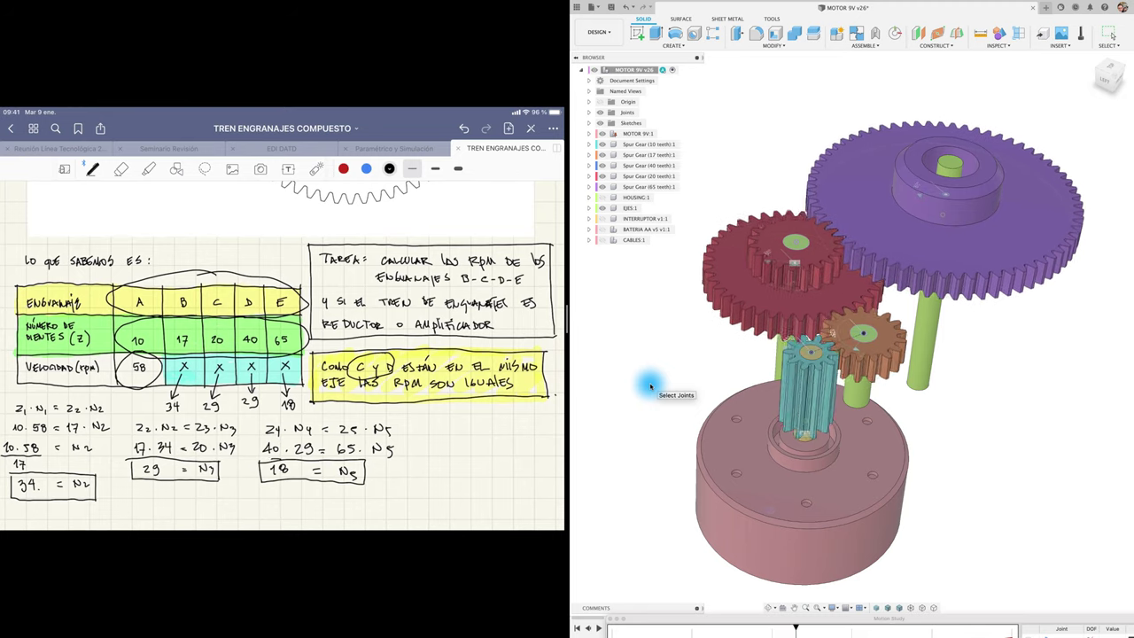
drag(273, 457, 282, 457)
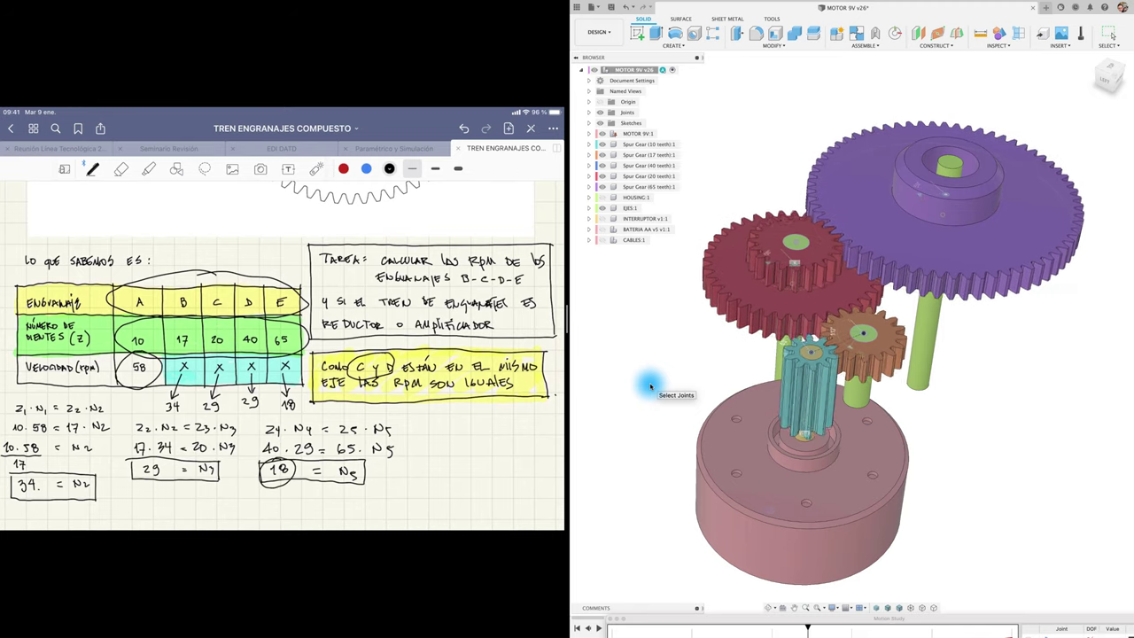
mouse_move(514, 443)
mouse_down()
mouse_move(513, 454)
mouse_move(523, 445)
mouse_up()
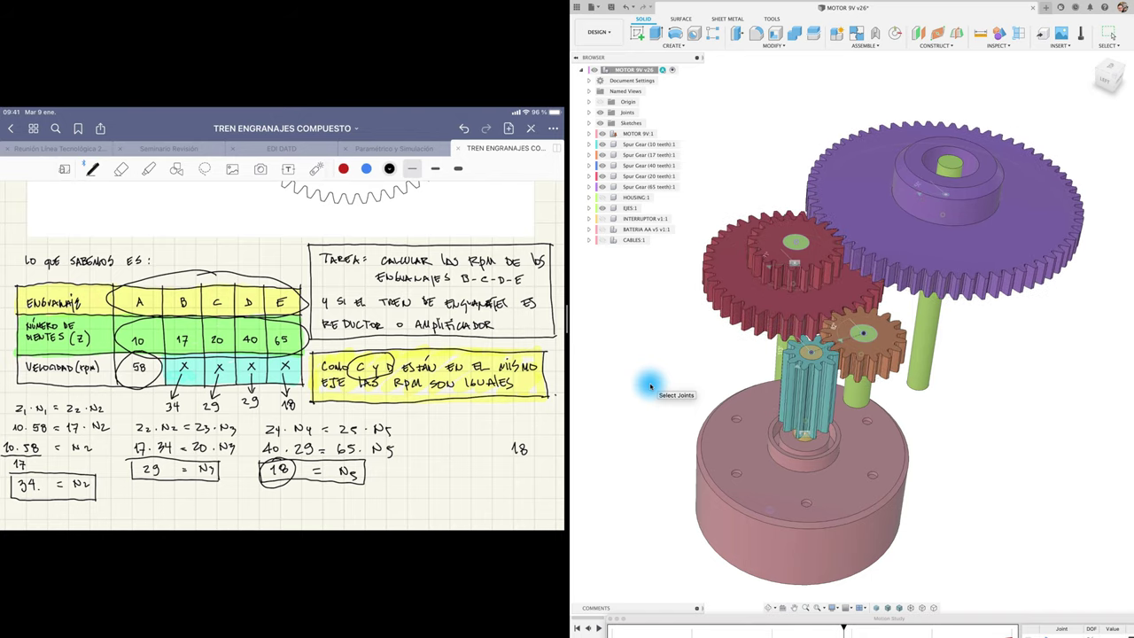
Step: Write 58 > 18 and 'Tren de engranajes REDUCTOR', then box the conclusion and comparison
mouse_move(461, 442)
mouse_down()
mouse_move(457, 453)
mouse_move(493, 453)
mouse_up()
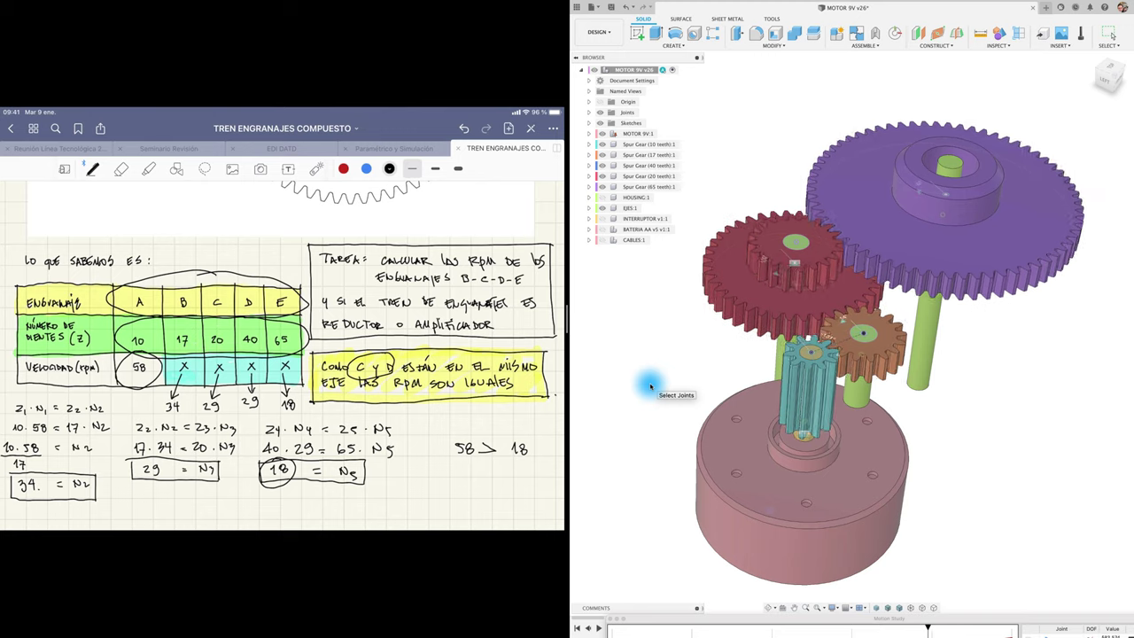
drag(413, 472, 516, 469)
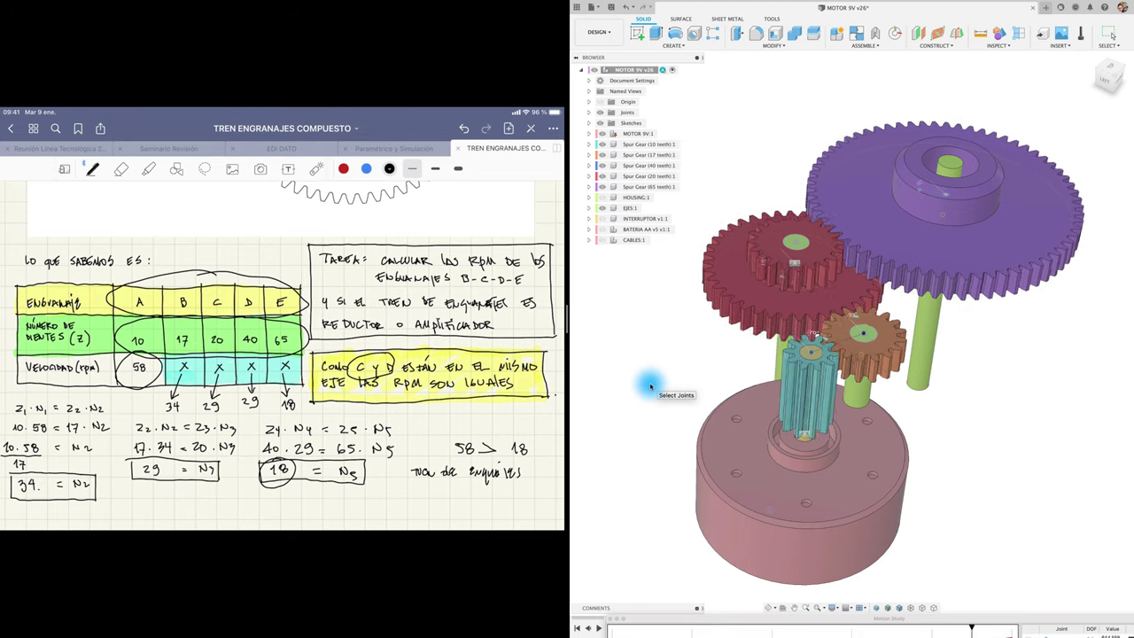
drag(415, 490, 422, 498)
drag(430, 490, 453, 497)
drag(459, 489, 475, 496)
drag(477, 491, 482, 497)
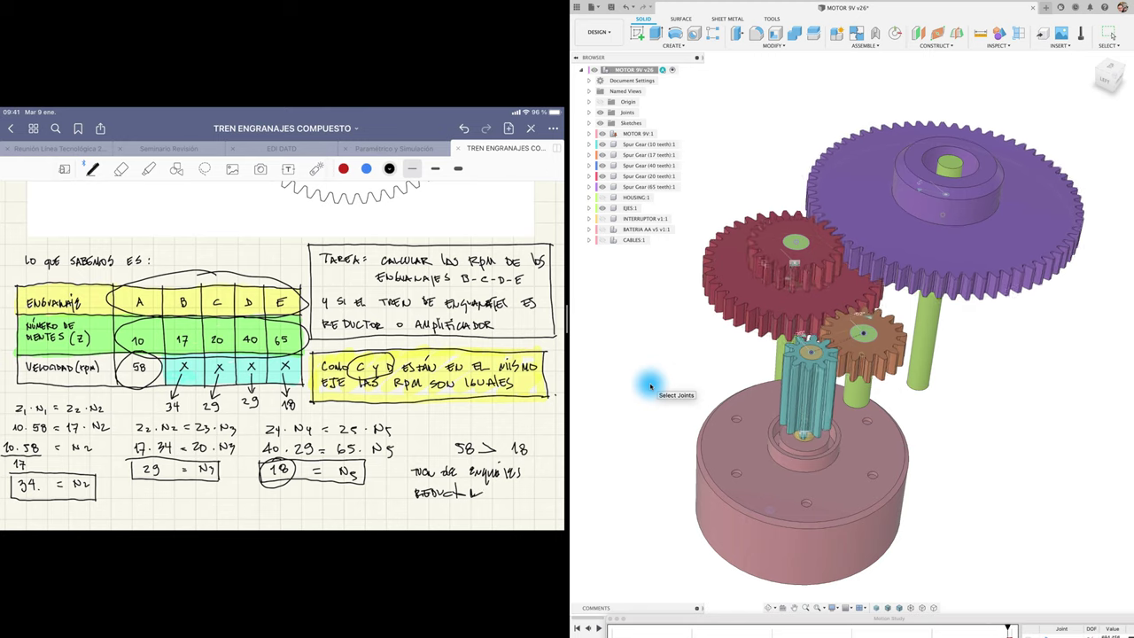
mouse_move(400, 461)
mouse_down()
mouse_move(470, 509)
mouse_move(529, 487)
mouse_move(473, 460)
mouse_move(399, 459)
mouse_move(443, 434)
mouse_move(532, 459)
mouse_move(441, 459)
mouse_up()
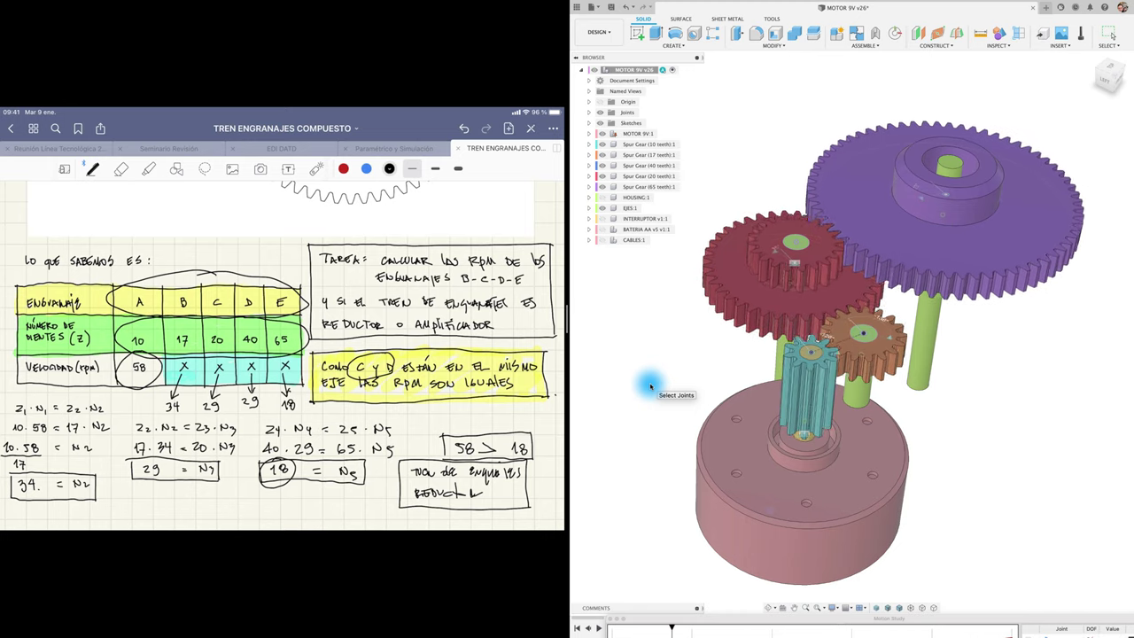
mouse_move(288, 391)
mouse_down()
mouse_move(303, 417)
mouse_move(280, 394)
mouse_up()
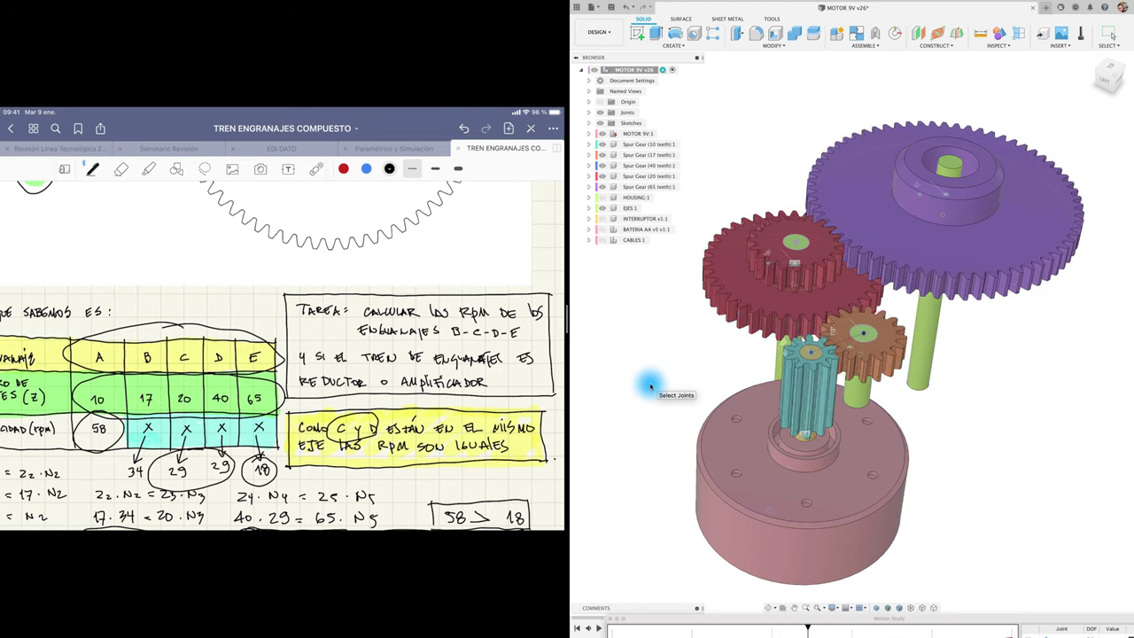
Step: Float the gear Motion Study window and drag its Speed slider right, then back to the lowest speed
click(806, 394)
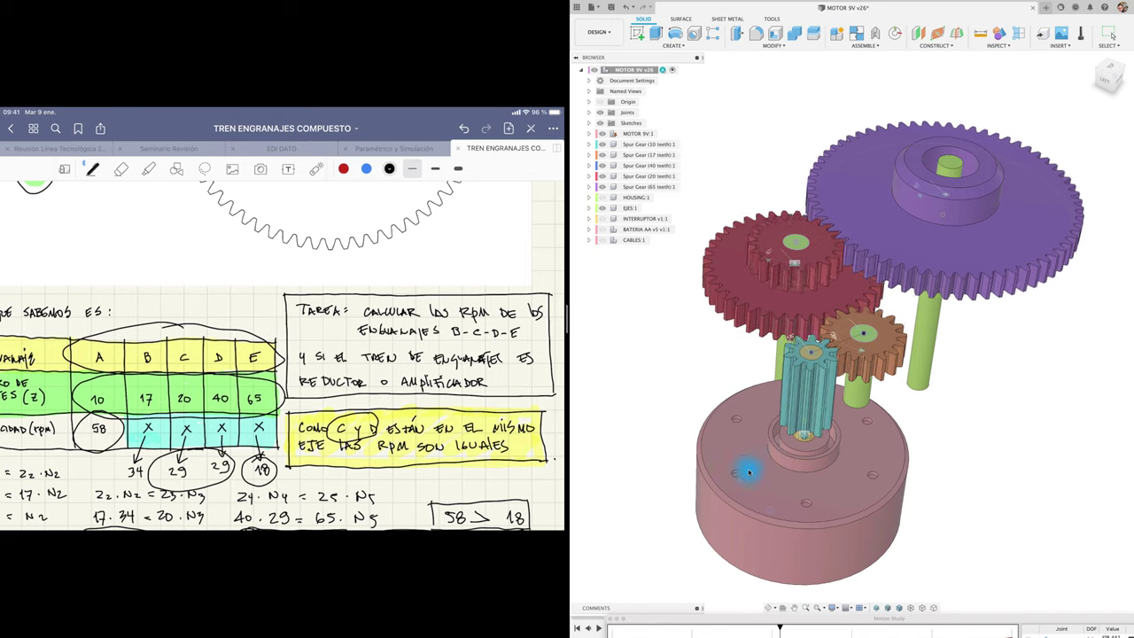
drag(755, 618, 646, 418)
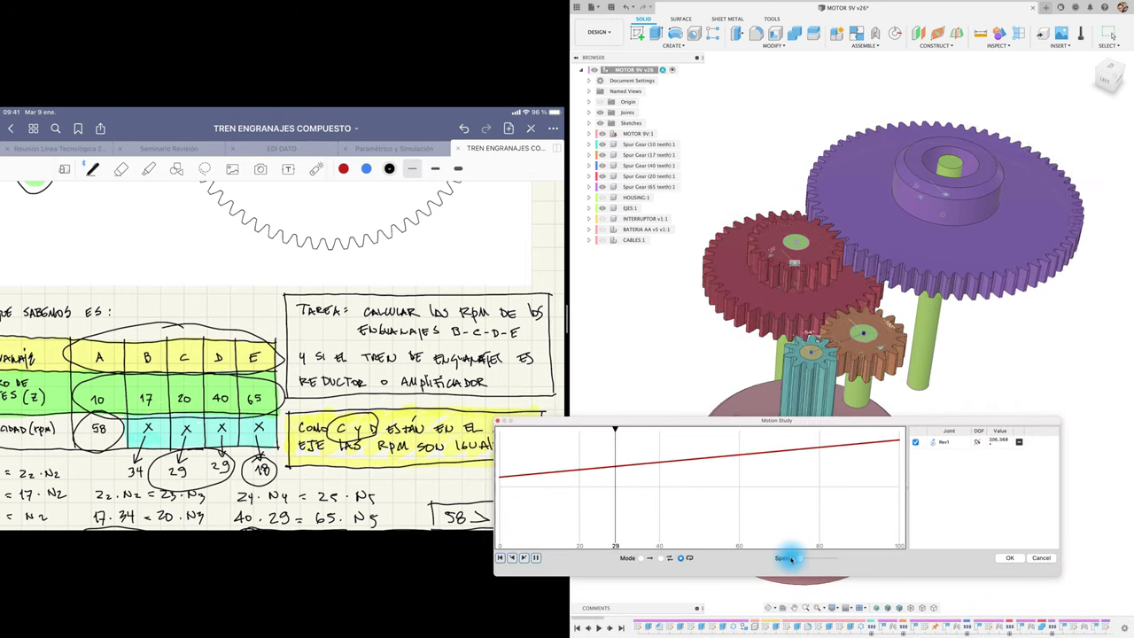
drag(802, 558, 828, 558)
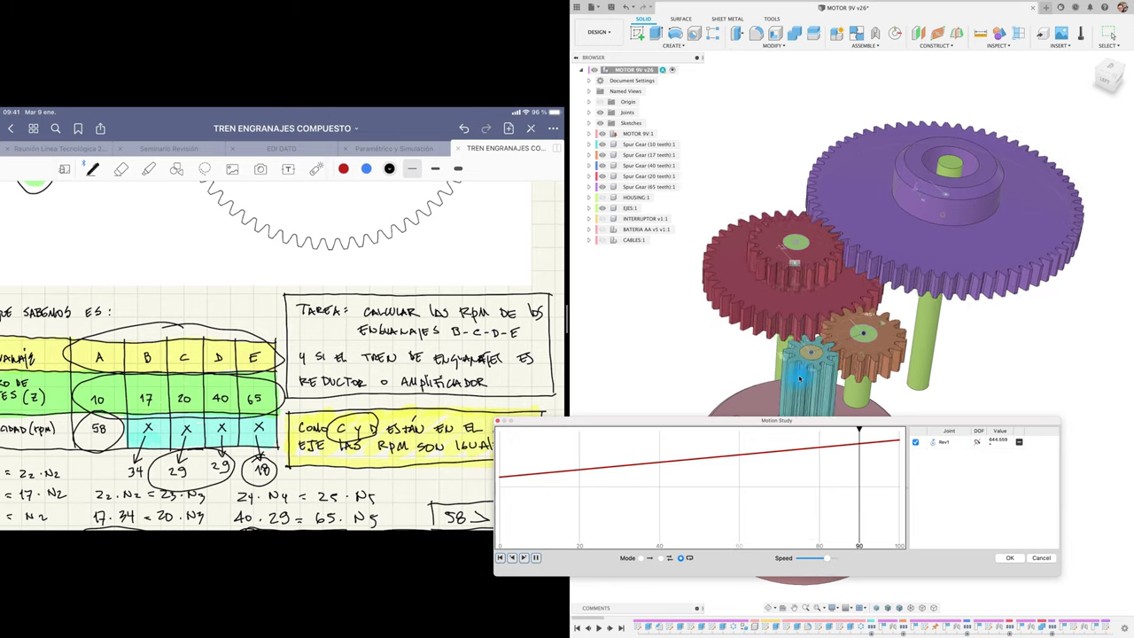
drag(829, 549, 797, 559)
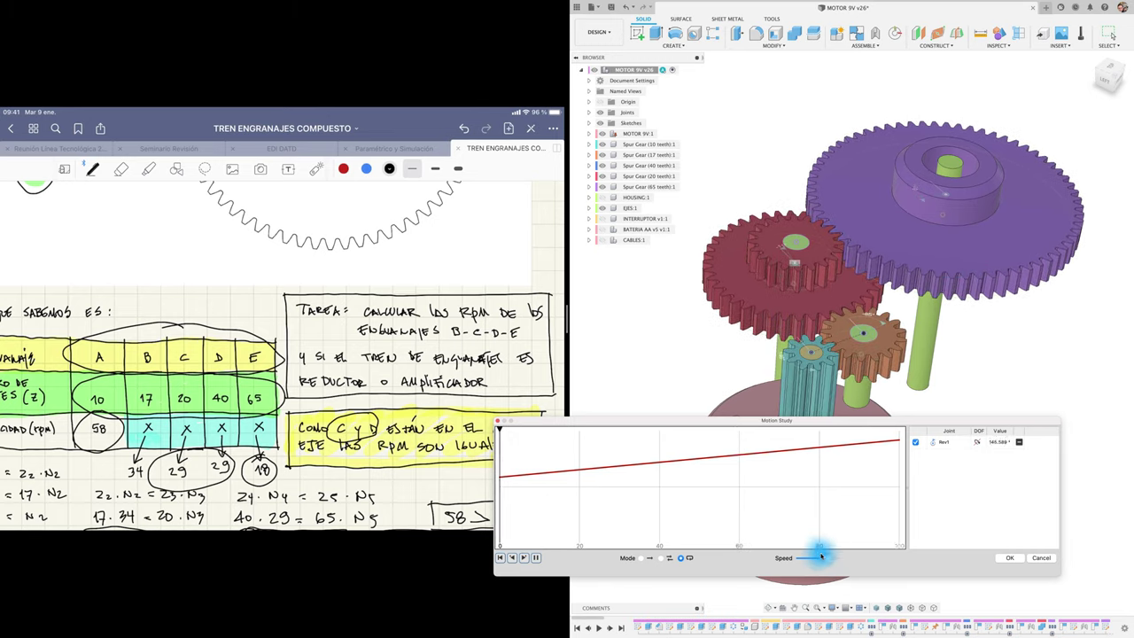